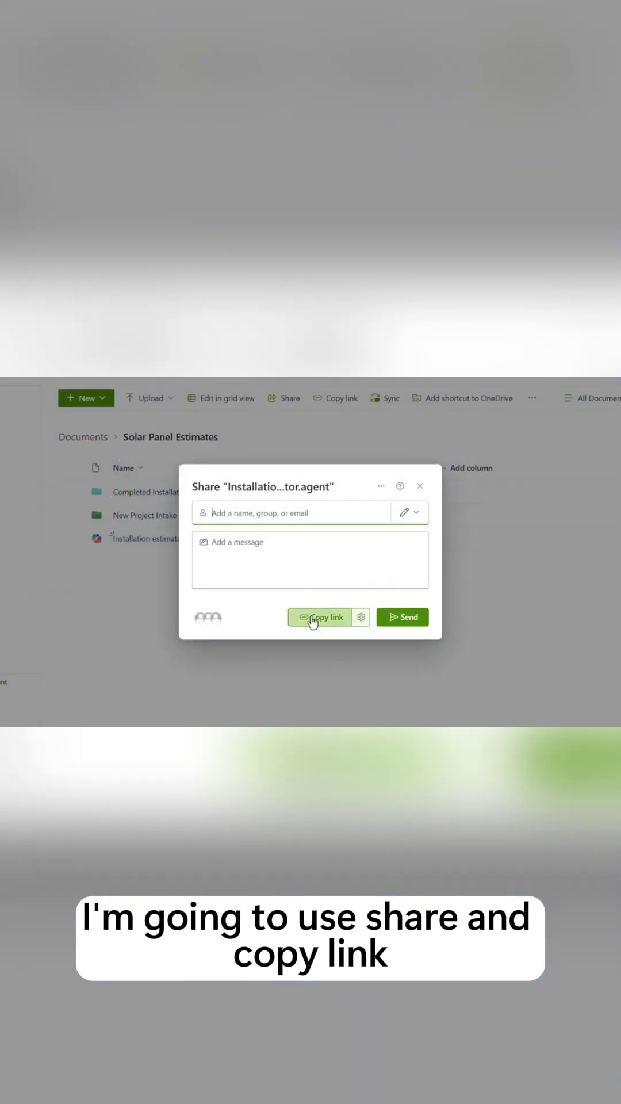
- Copy a sharing link to the Installation estimator agent file from SharePoint
left_click(312, 619)
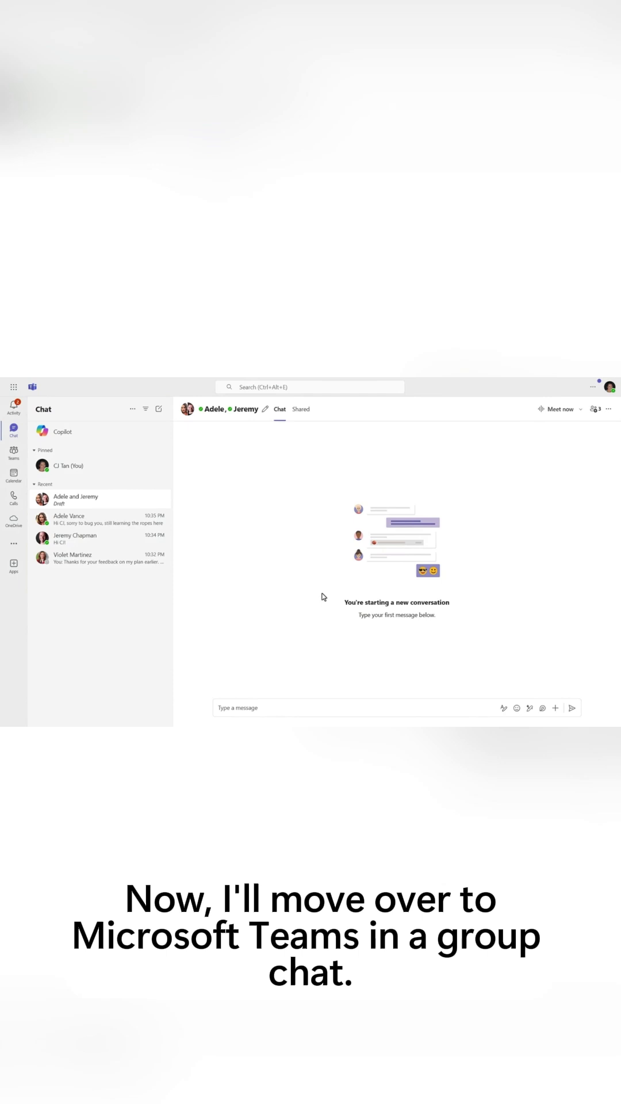
- Paste and send the agent link in the group chat, then add the Installation estimator agent
right_click(247, 706)
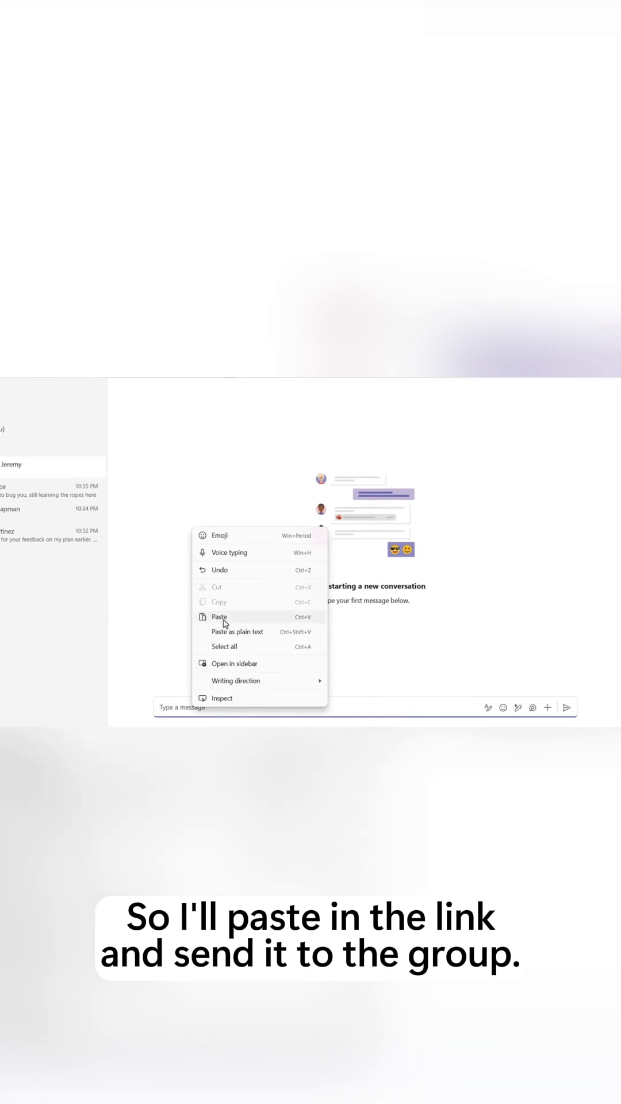
left_click(224, 619)
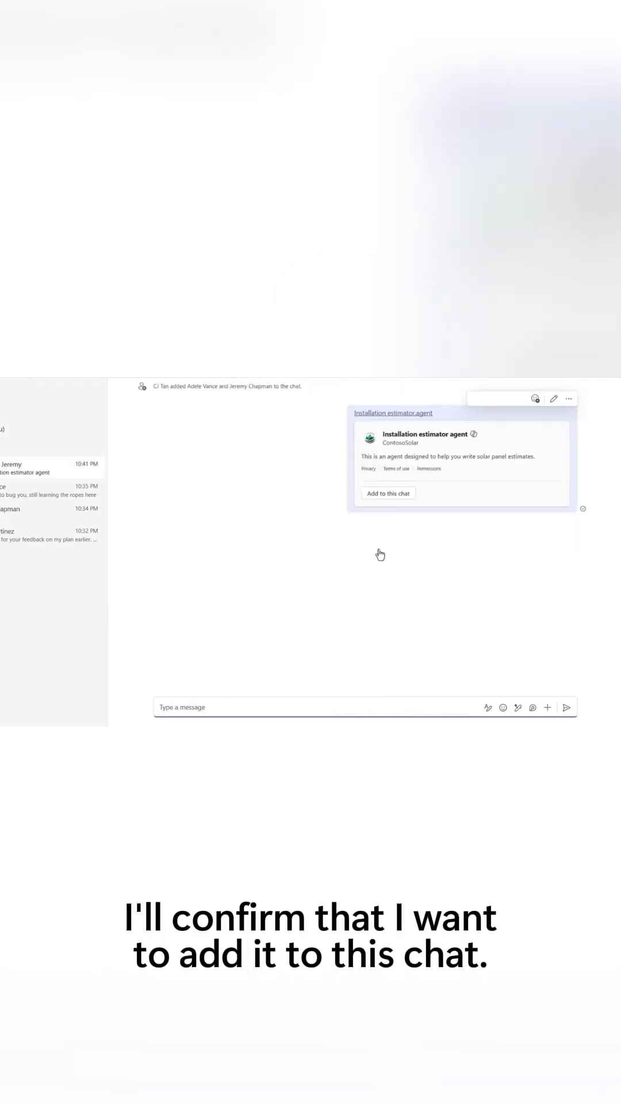
left_click(400, 495)
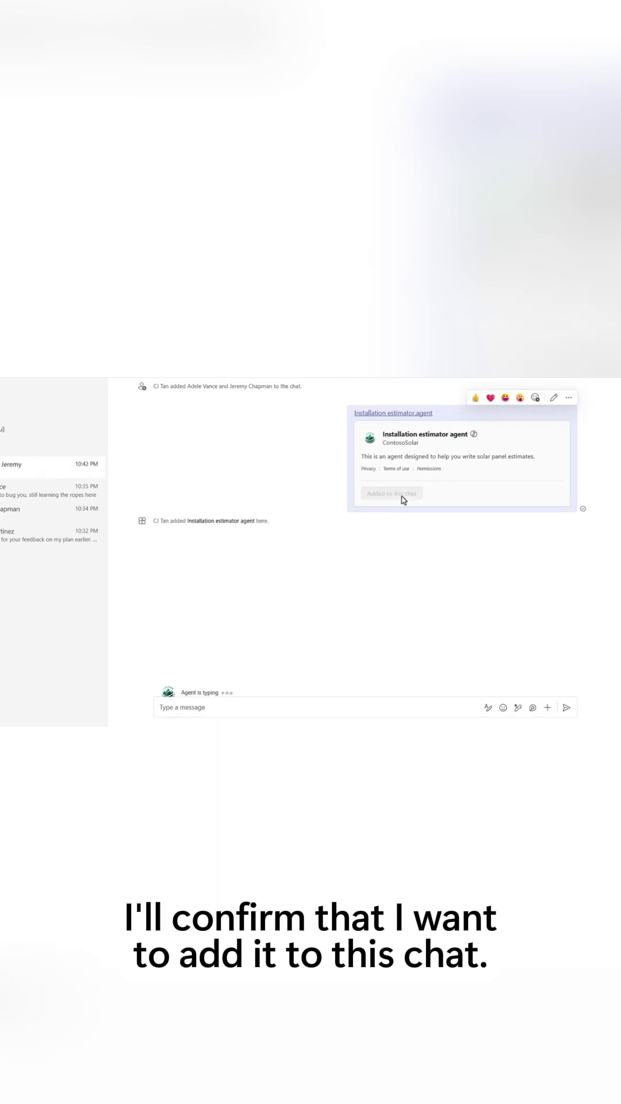
left_click(207, 708)
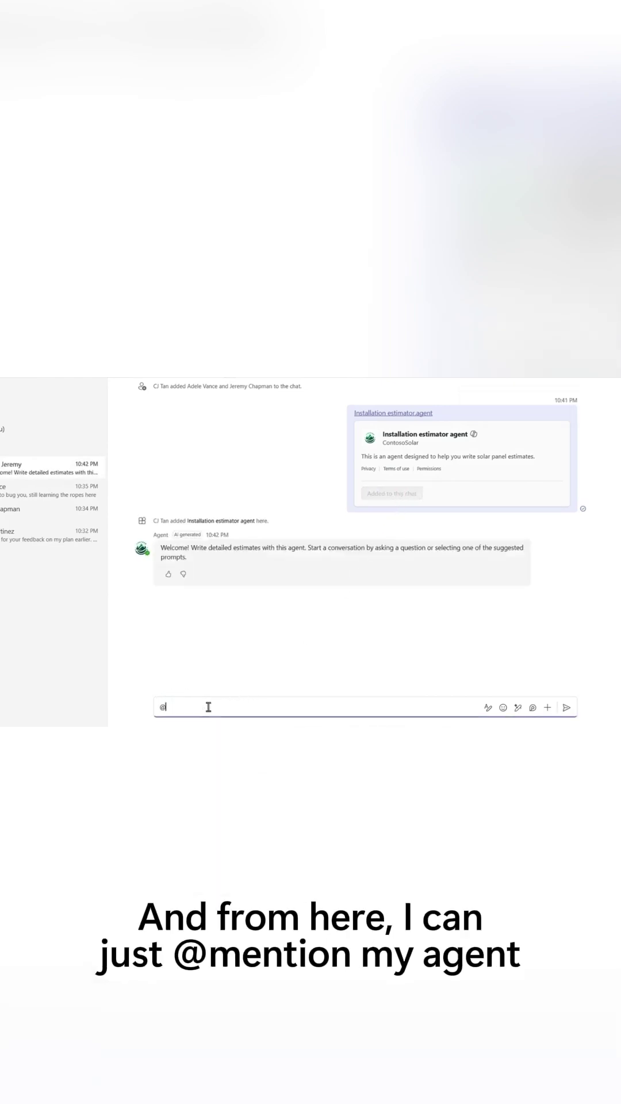
type("@in")
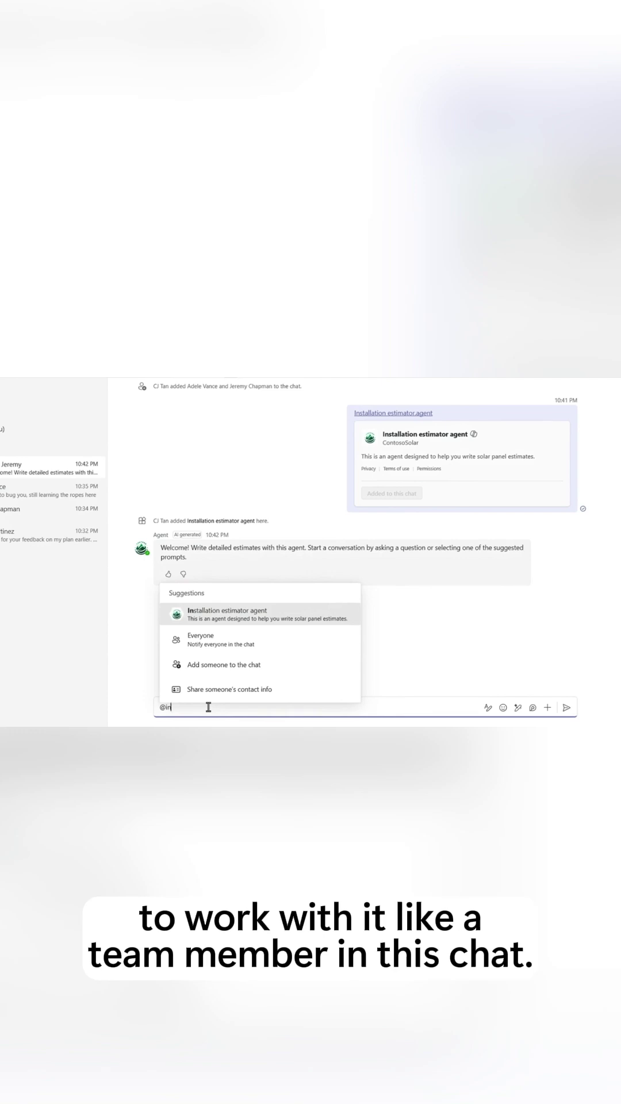
key("Return")
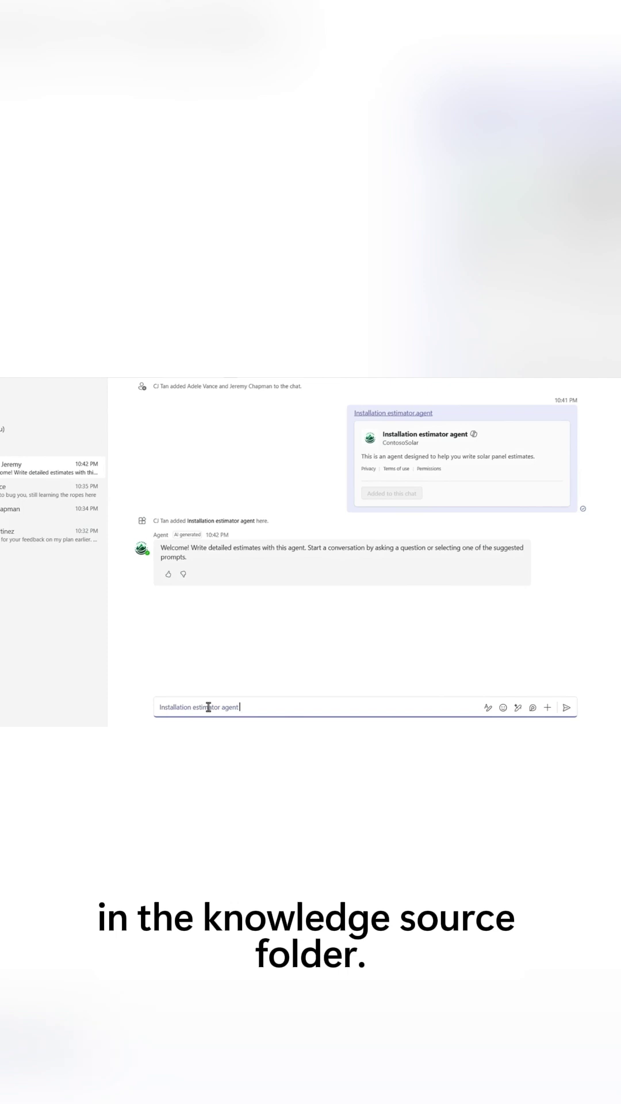
type("Which project plans")
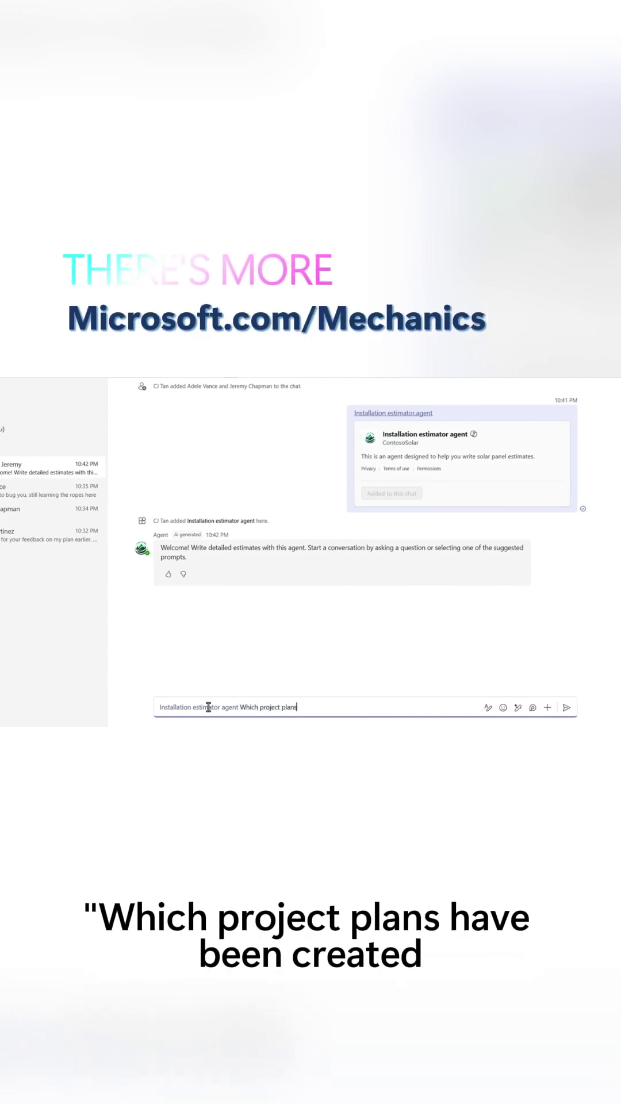
type(" have been created for locations in Sunnyvale?")
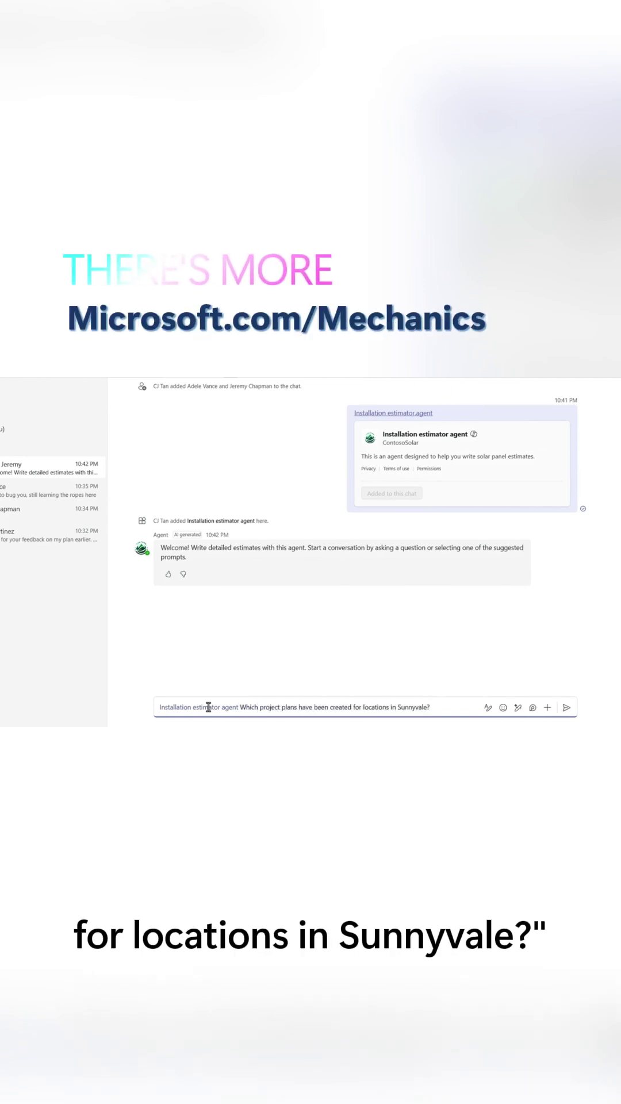
key("Return")
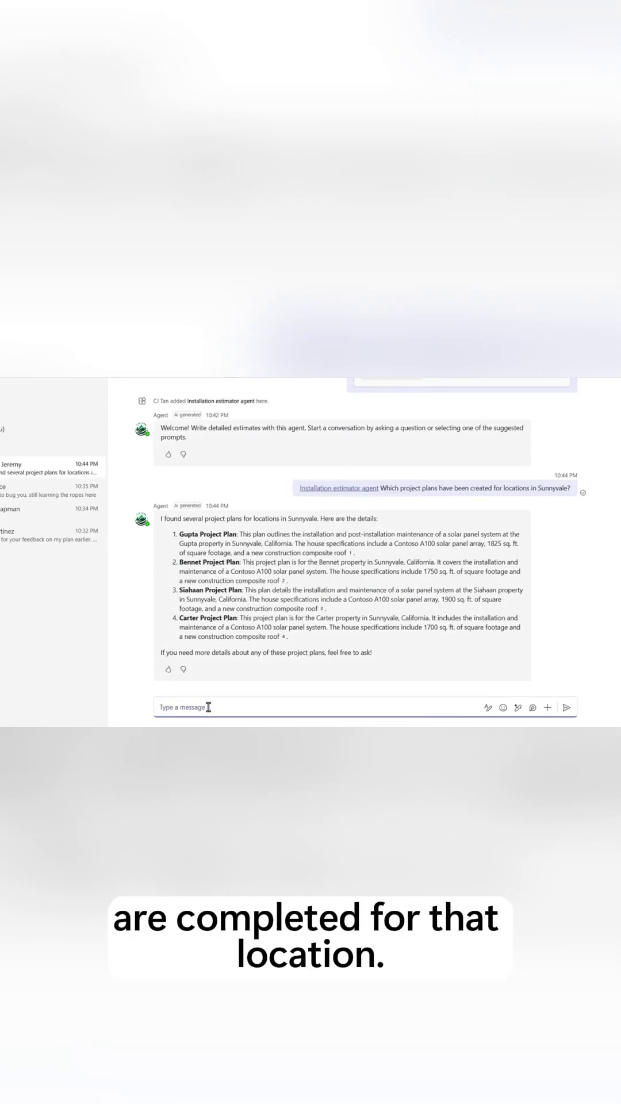
type("@In")
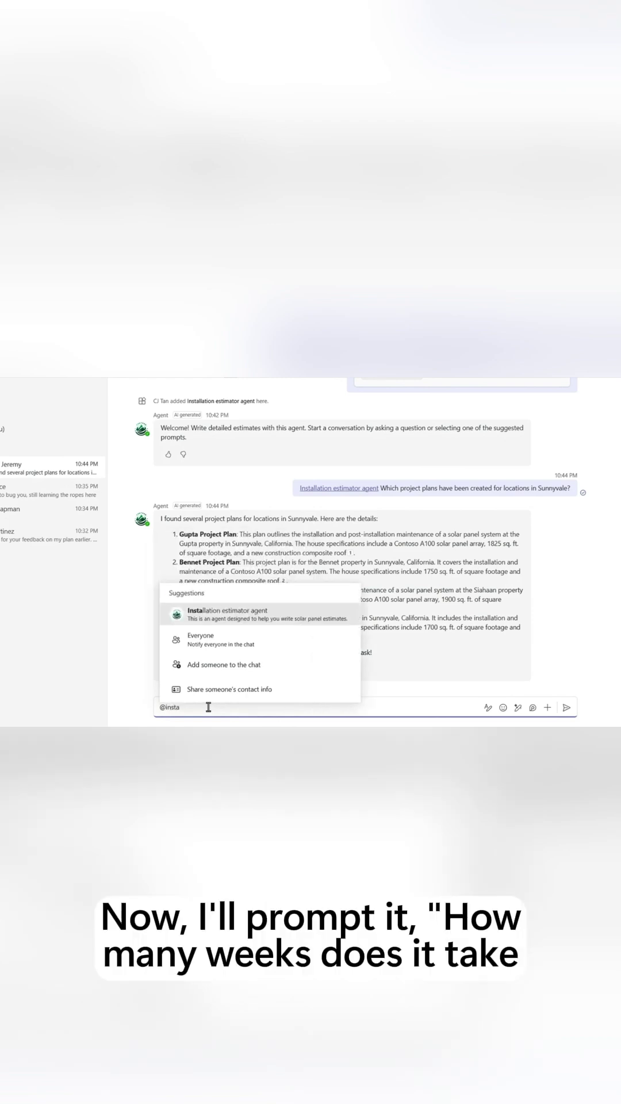
key("Return")
type("How many weeks does it take to run the full pr")
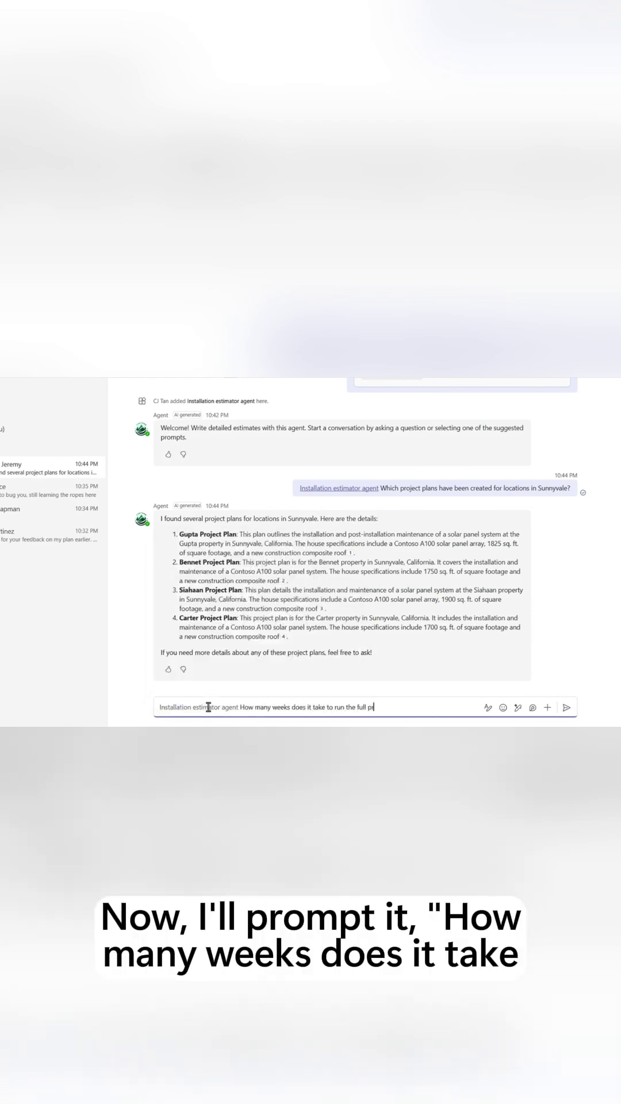
type("oject for an A400 solar panel array?")
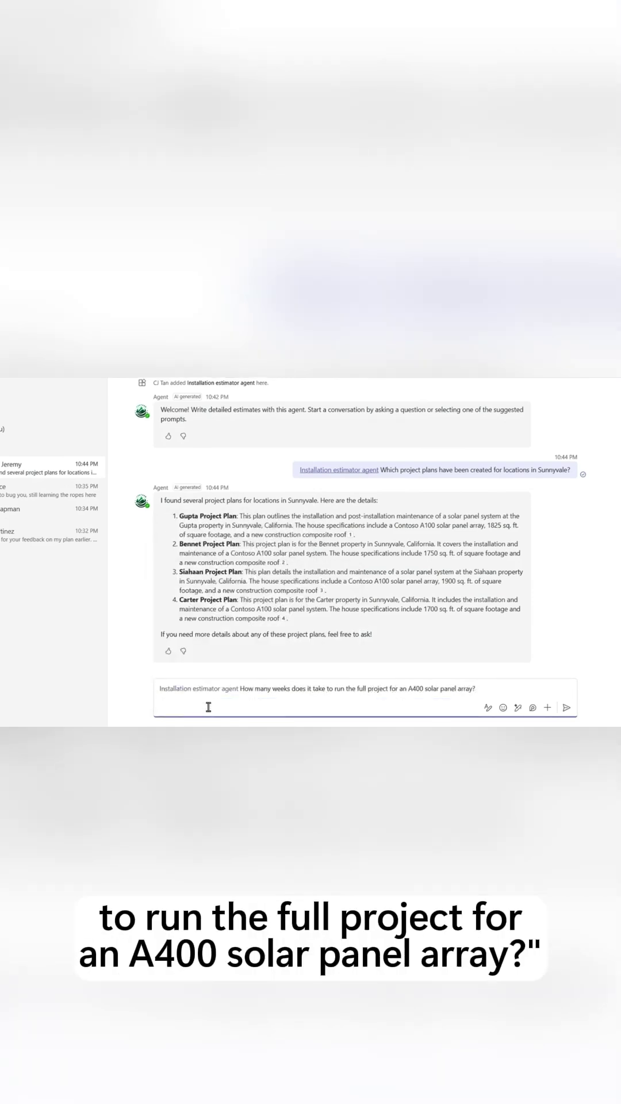
key("Return")
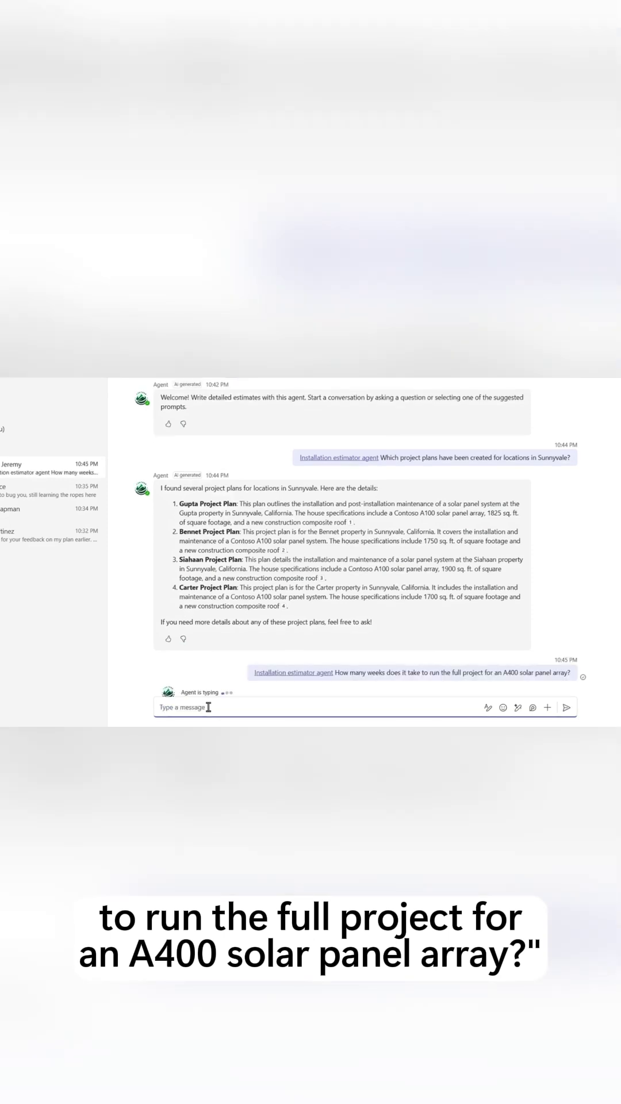